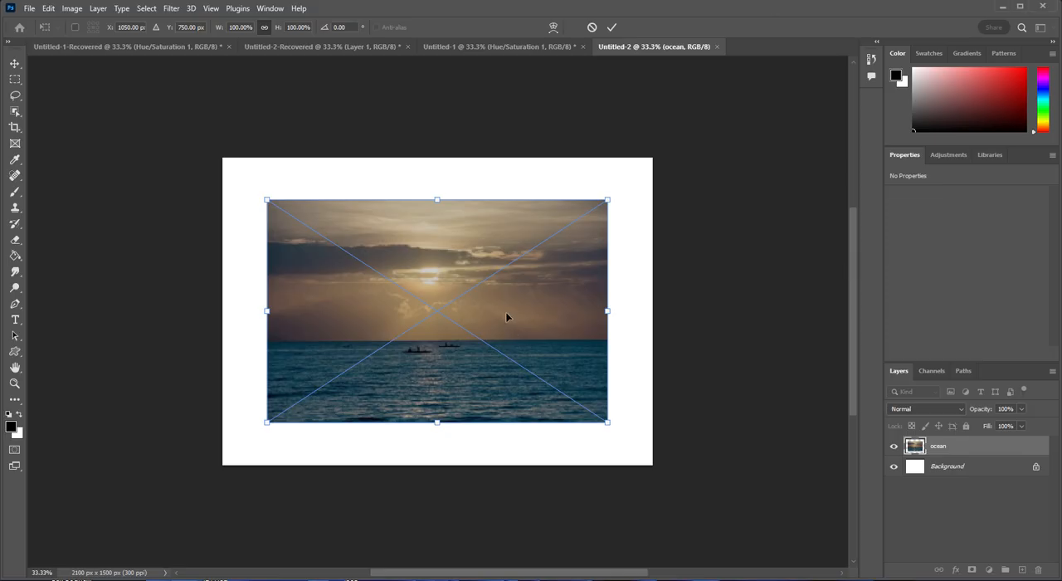
- Scale the placed ocean image to about 2104 × 1376 px so it spans the full canvas width, and commit the transform
drag(506, 316, 509, 319)
drag(608, 423, 655, 447)
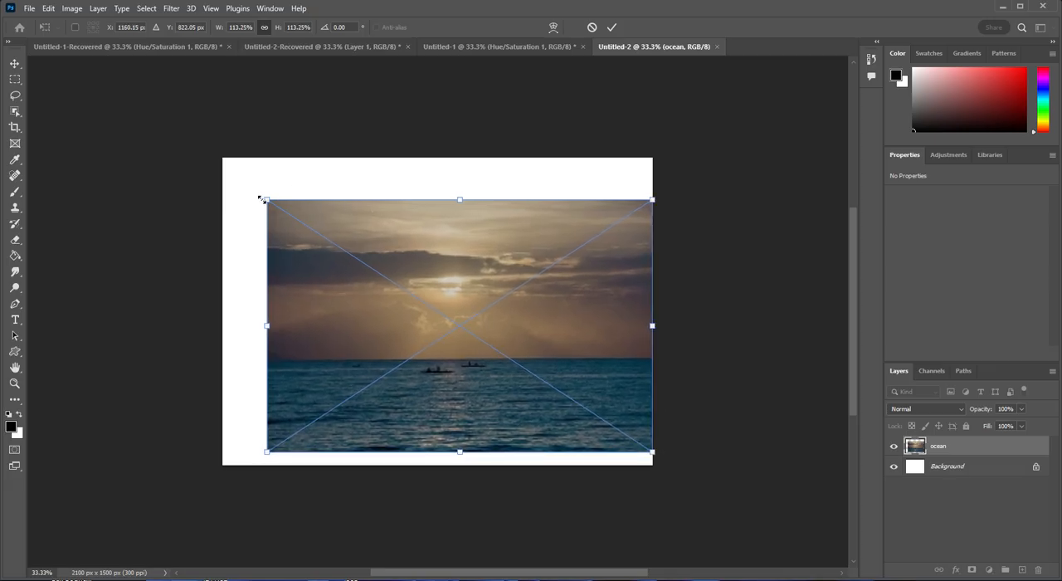
drag(260, 198, 224, 170)
key(Return)
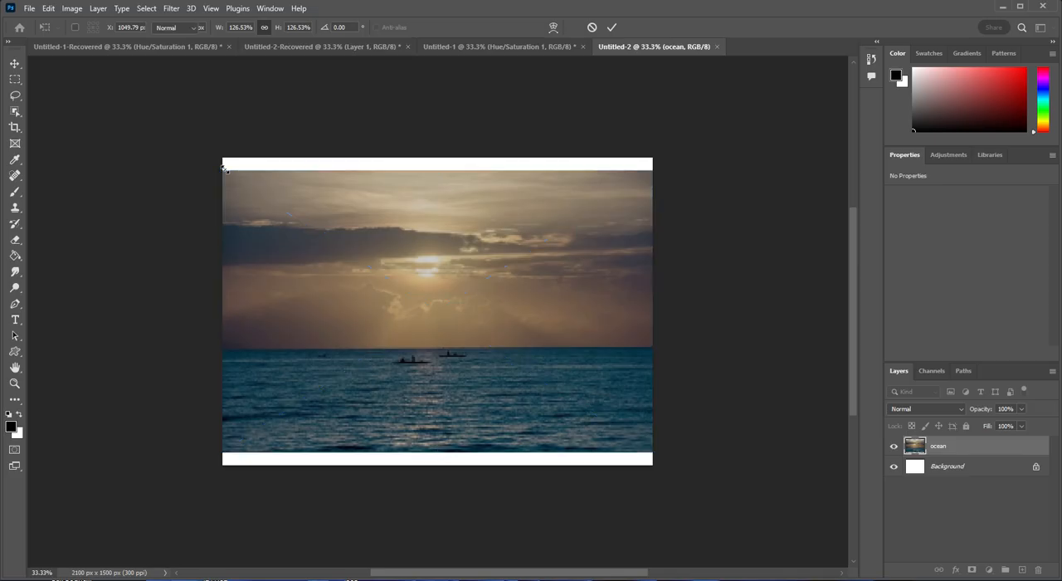
- Crop the canvas to the ocean image, removing the white strips above and below it
click(16, 128)
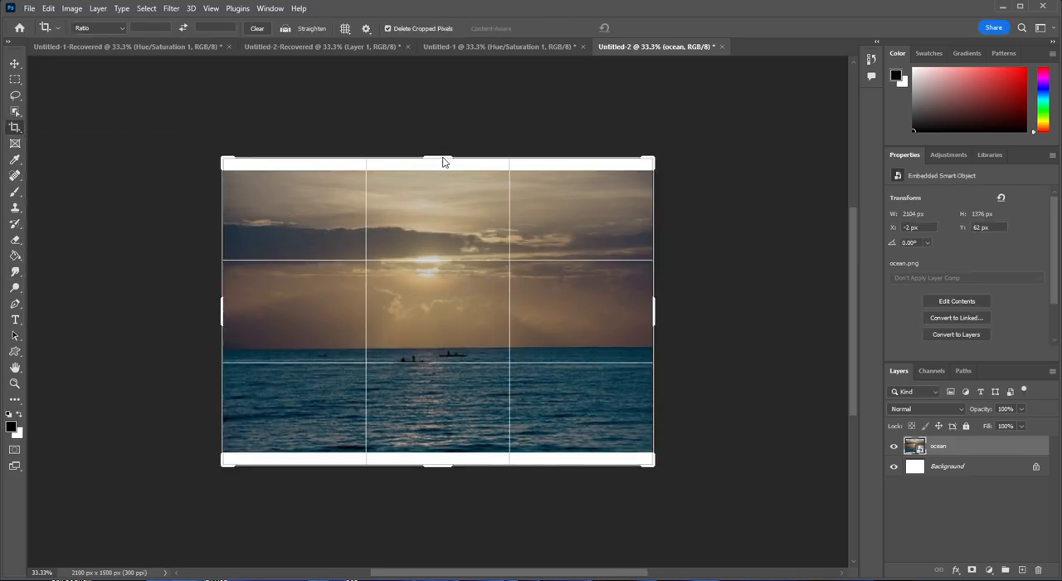
drag(443, 162, 443, 166)
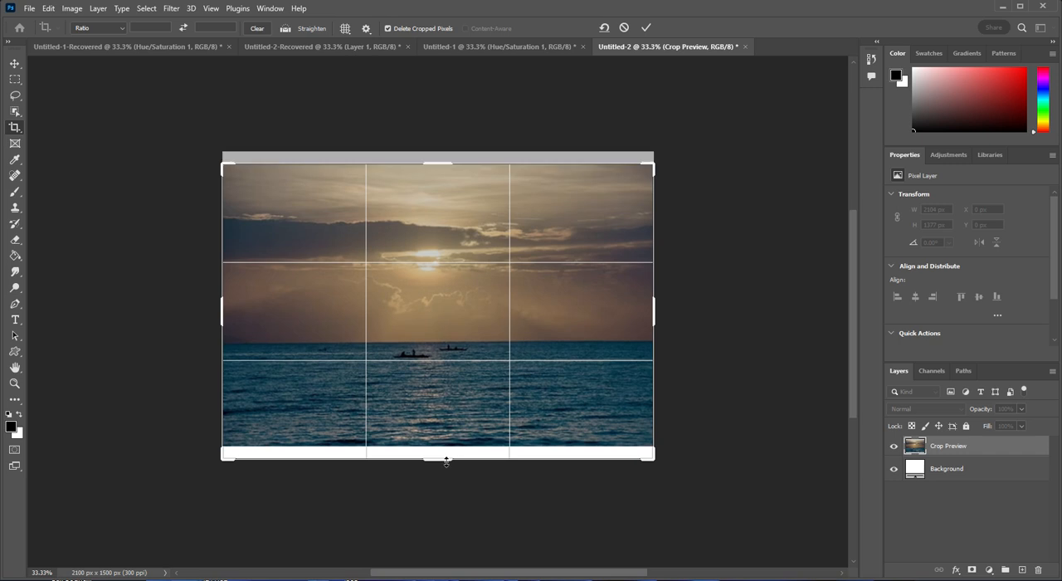
drag(447, 461, 443, 453)
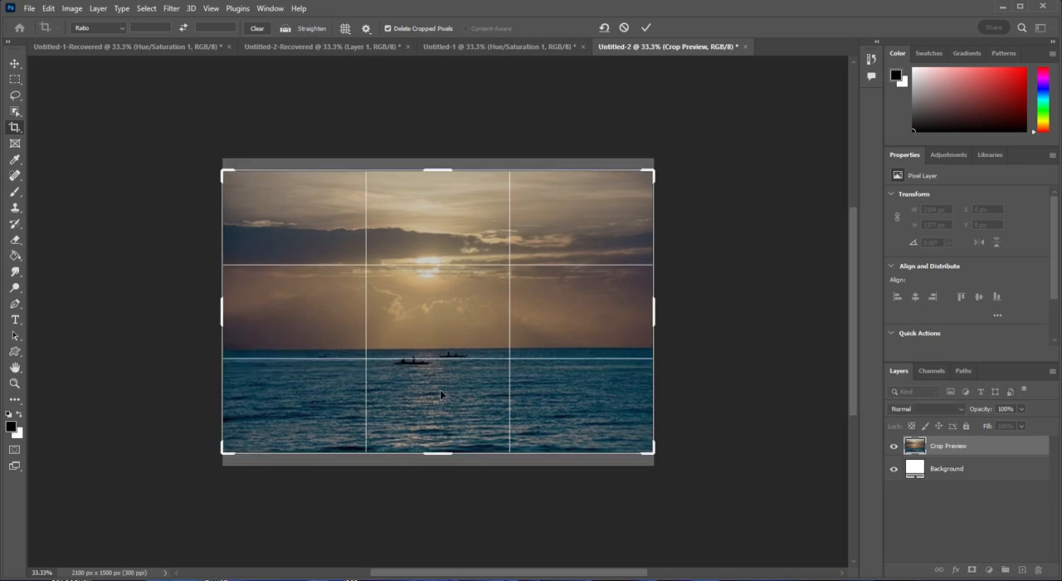
key(Return)
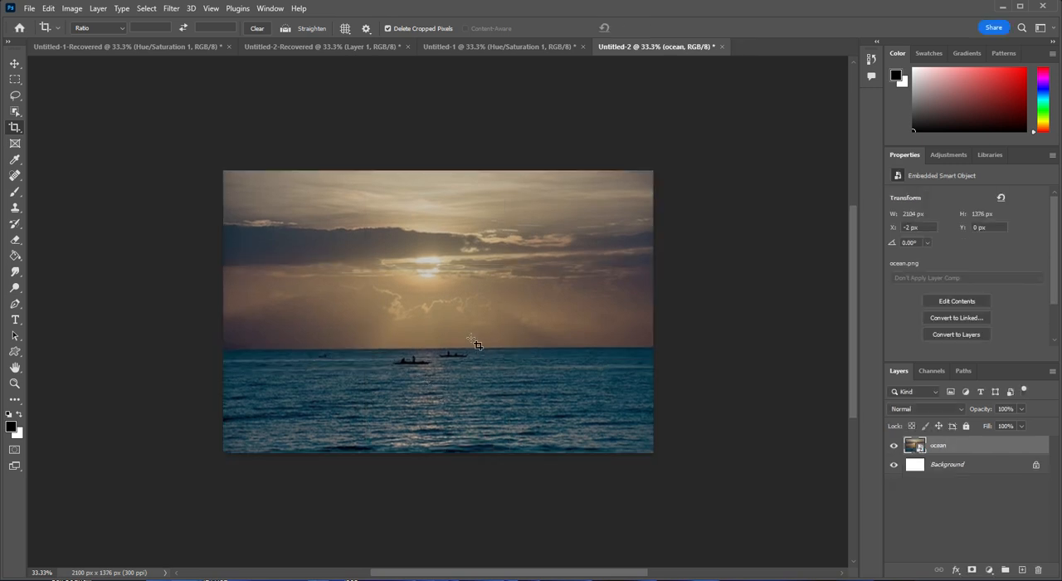
- Add a new empty layer above the ocean layer and hide the ocean layer
click(1024, 571)
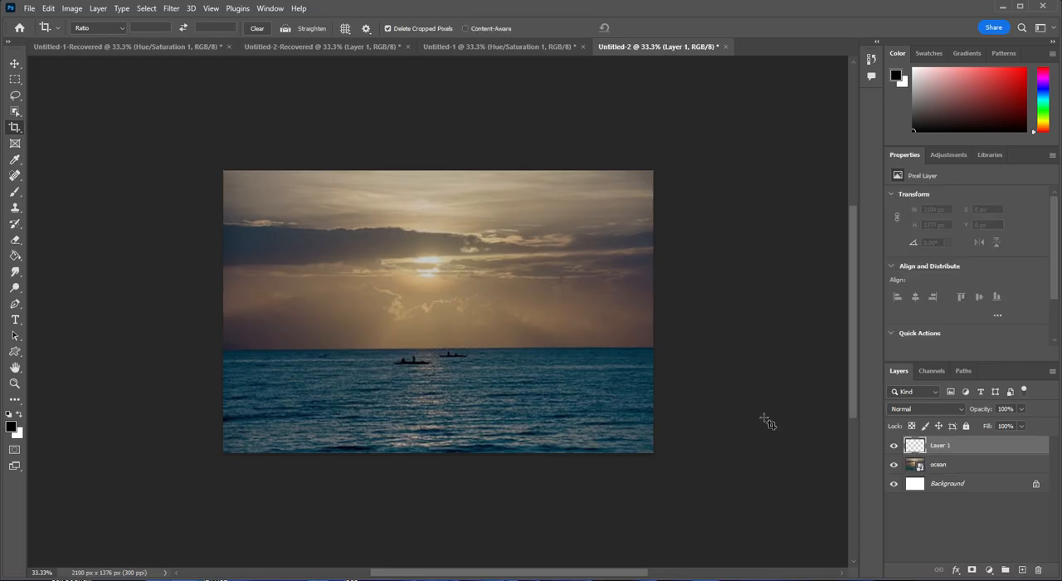
click(894, 465)
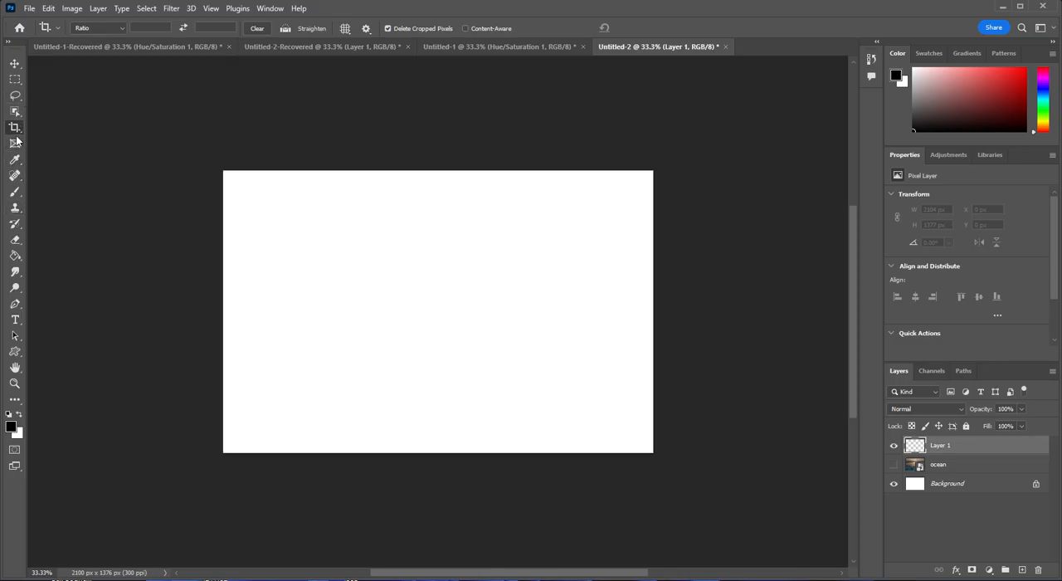
- Set up the Brush tool with the KYLE Bonus Chunky Charcoal brush at 400 px
click(14, 193)
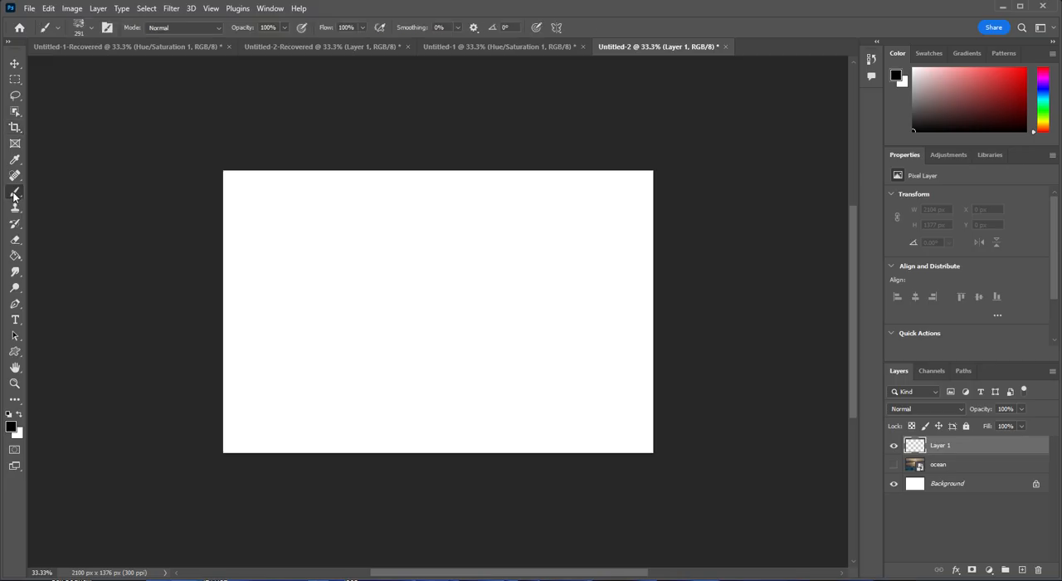
click(90, 28)
scroll(106, 188, down, 1)
scroll(106, 188, up, 5)
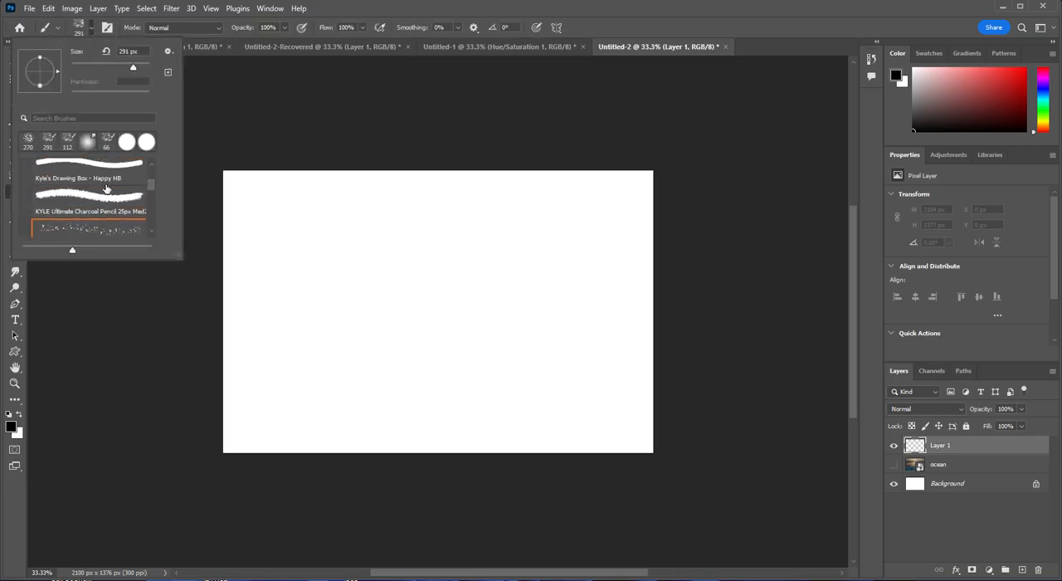
scroll(70, 190, down, 3)
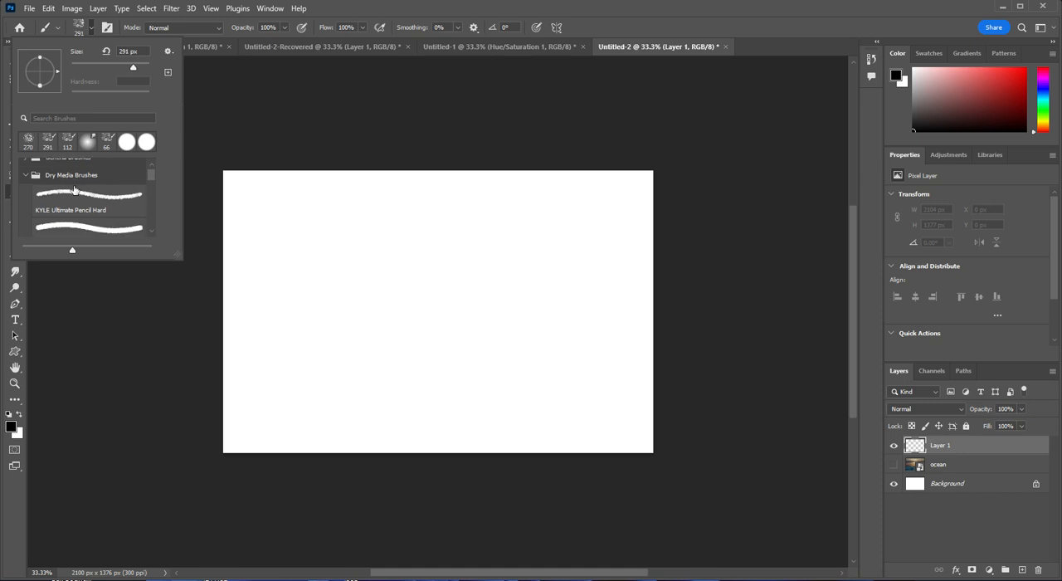
scroll(73, 190, down, 2)
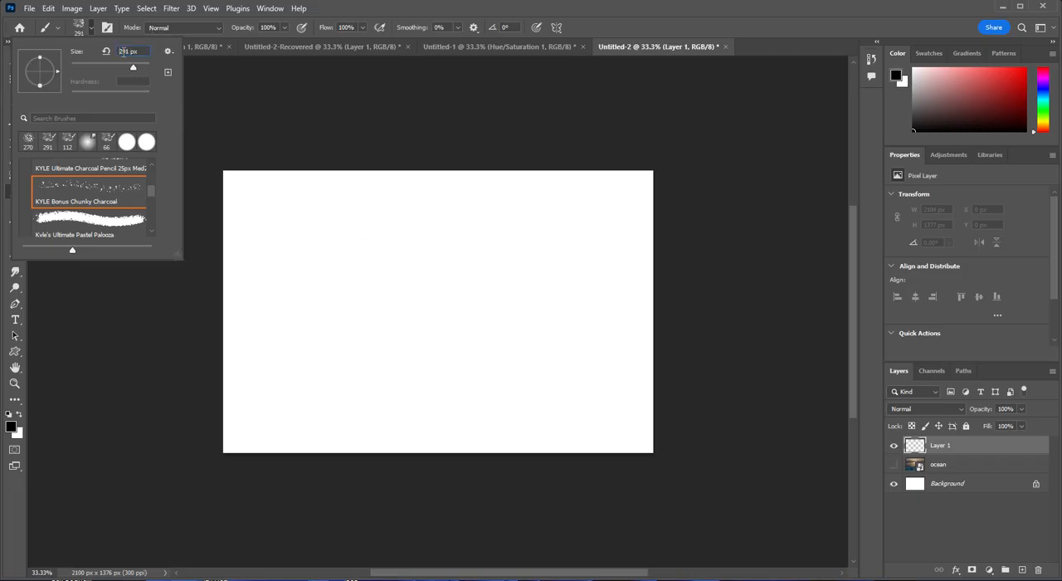
text(400)
key(Return)
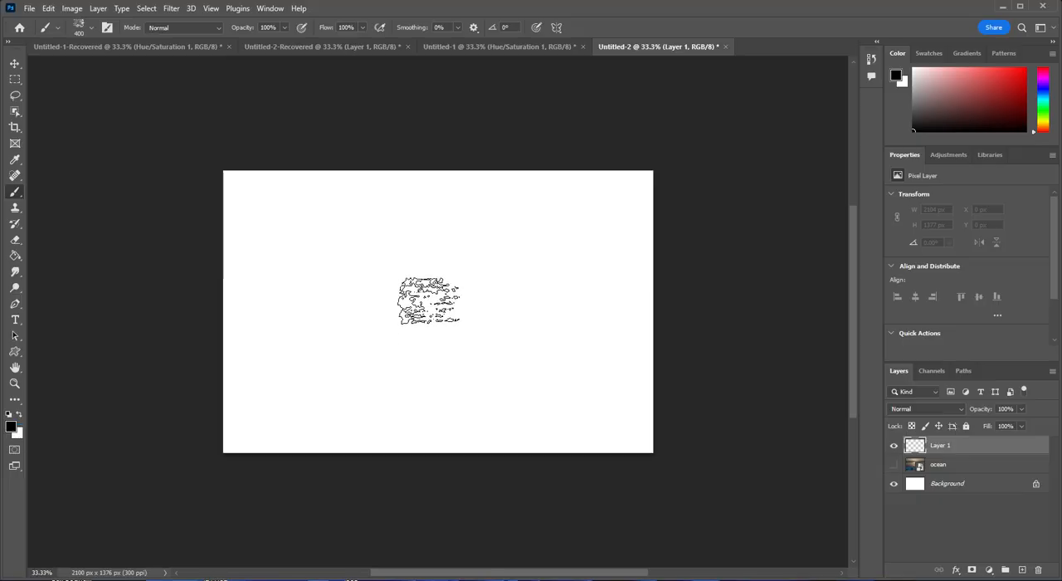
- Stamp the charcoal brush repeatedly on one spot near the canvas centre to form a round speckled cluster about 394 × 440 px
click(428, 295)
click(437, 312)
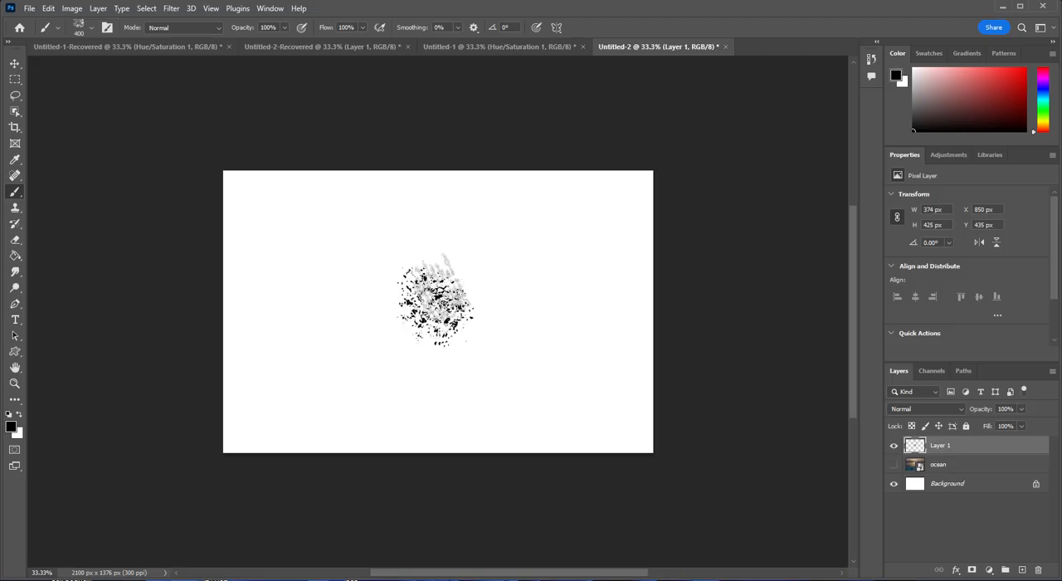
click(436, 301)
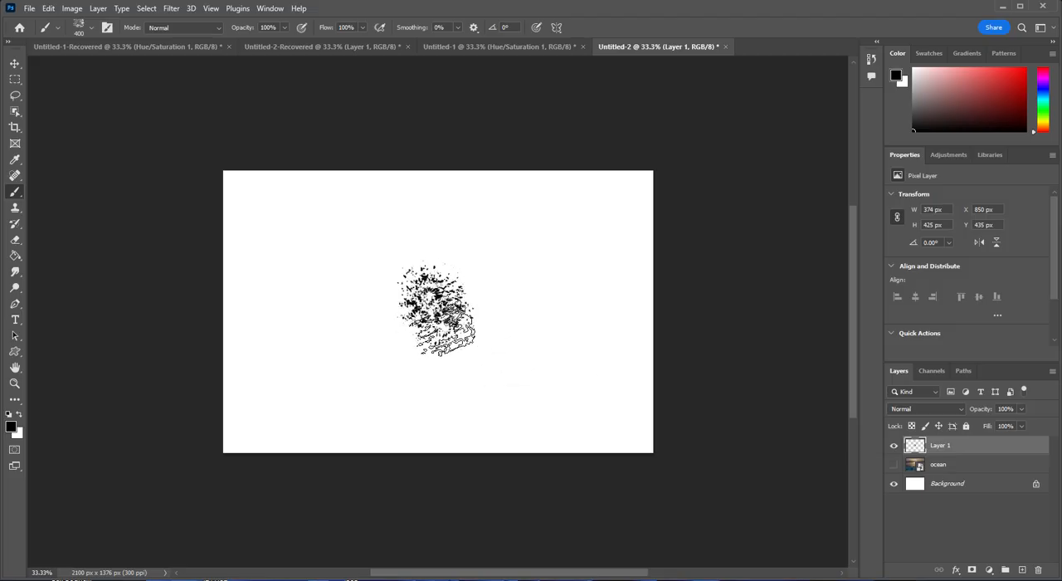
click(432, 307)
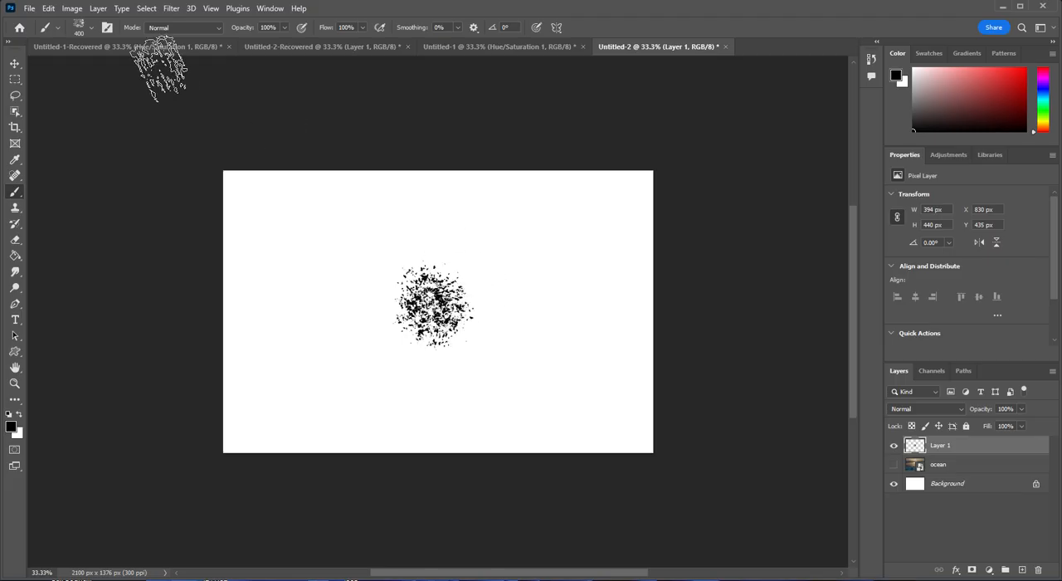
- Define the speckled cluster as a brush preset named Van Gogh
click(50, 8)
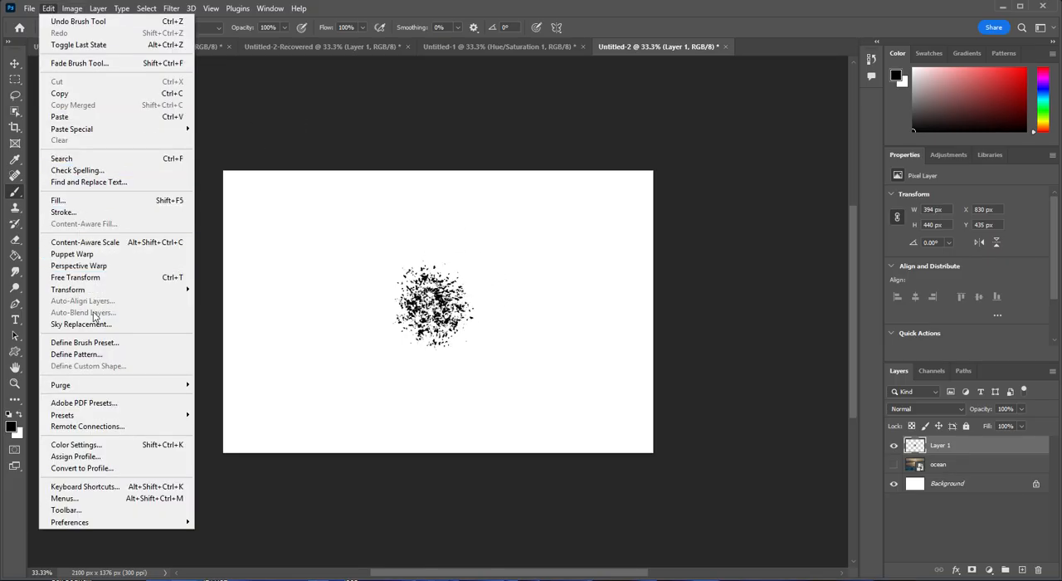
click(99, 341)
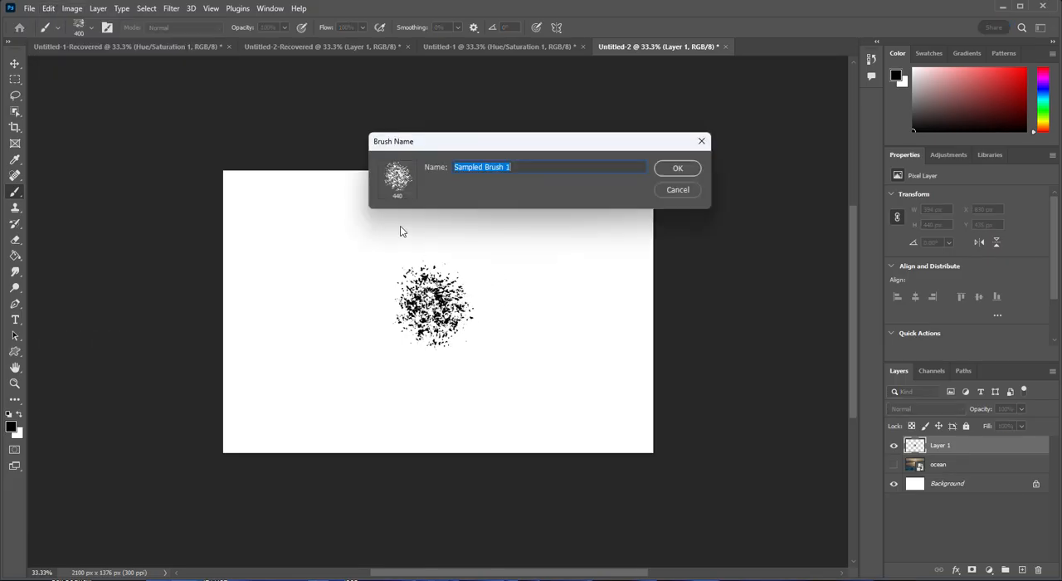
text(Van Gogh)
click(678, 169)
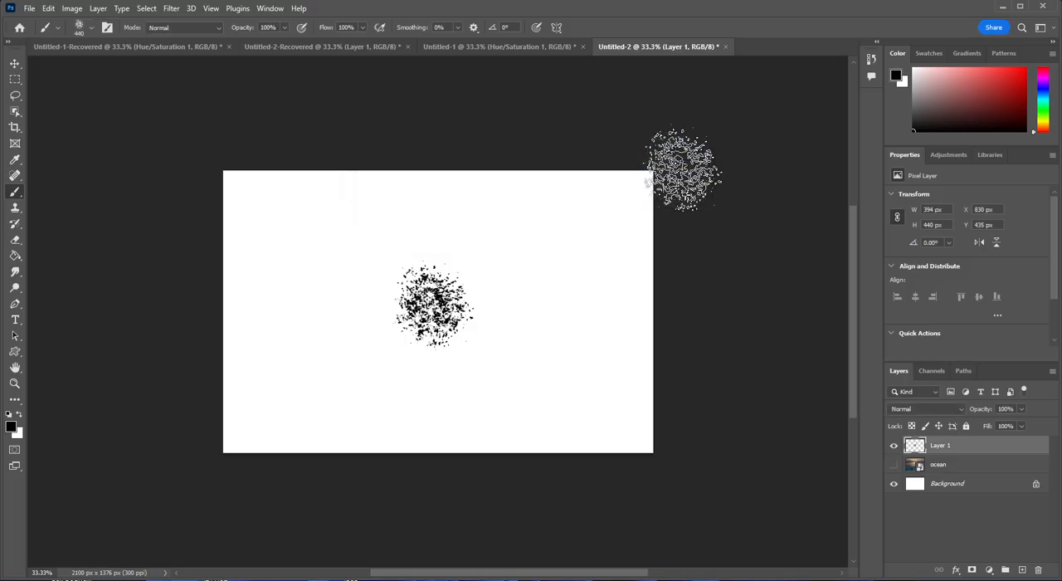
- Test the new speckled brush by stamping it at three separate spots on Layer 1
click(347, 308)
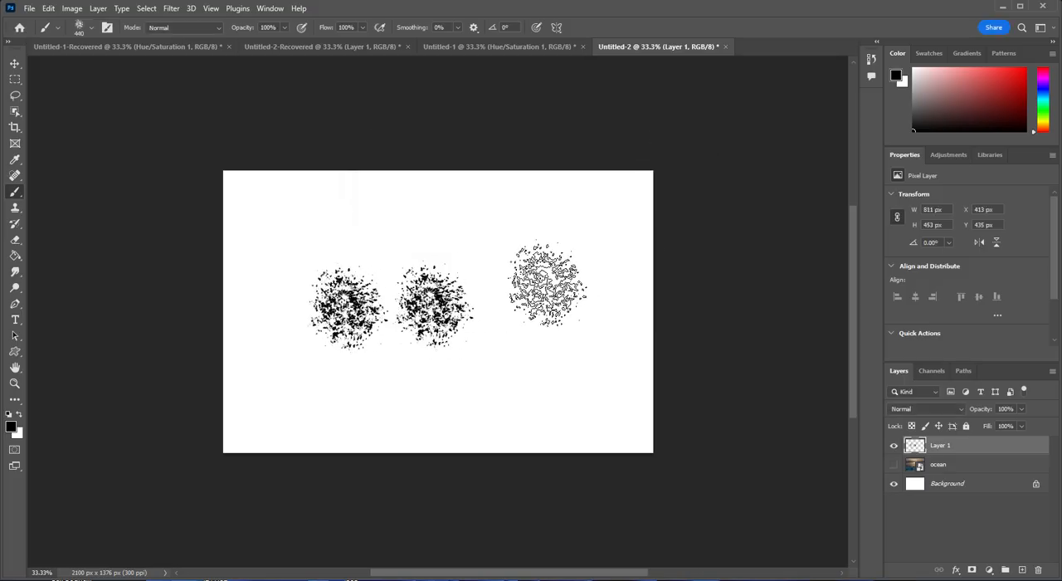
click(548, 285)
click(527, 378)
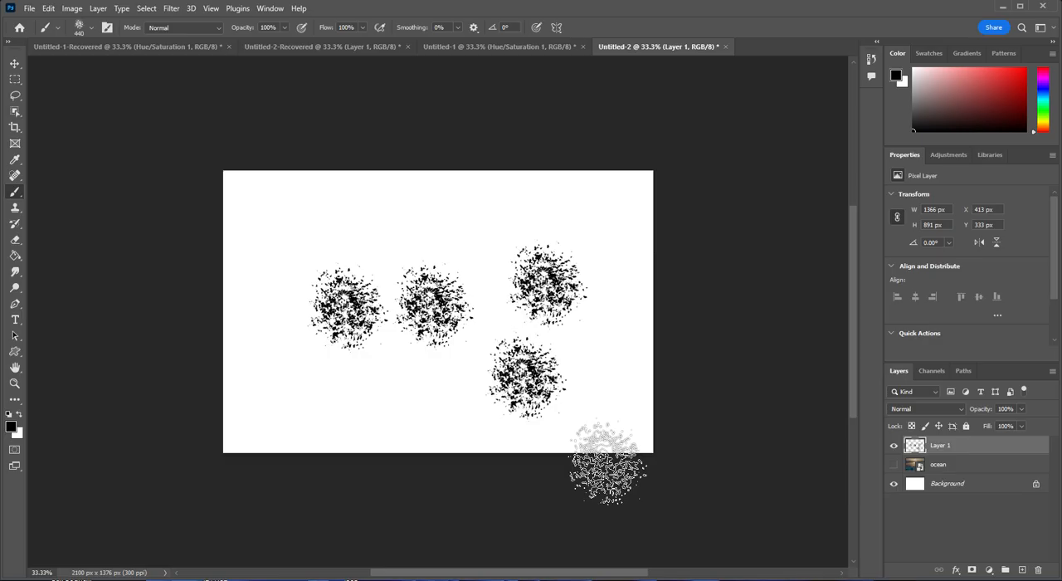
- Delete Layer 1 with the brush stamps and show the ocean layer again
right_click(973, 448)
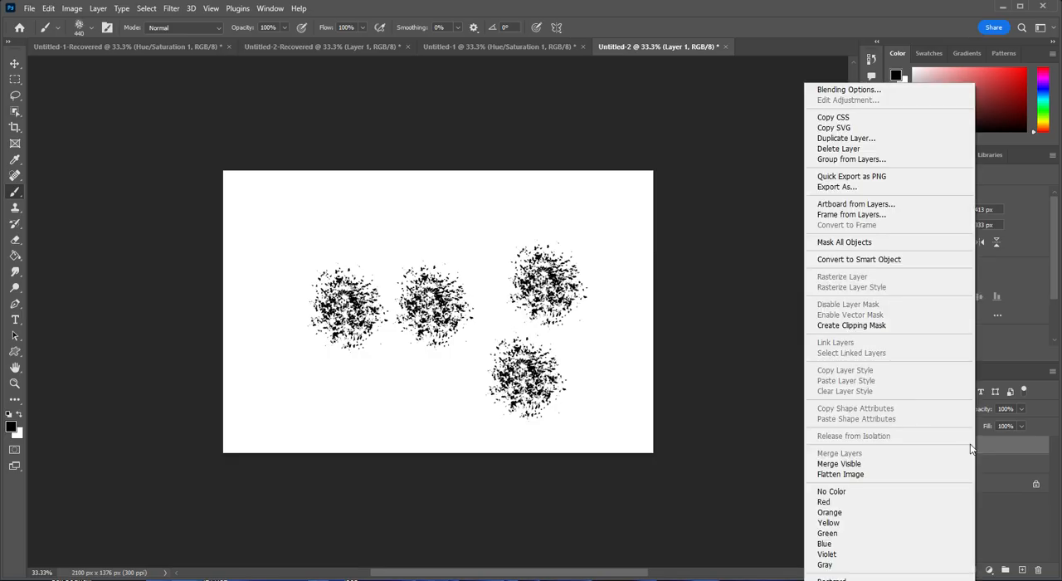
click(858, 149)
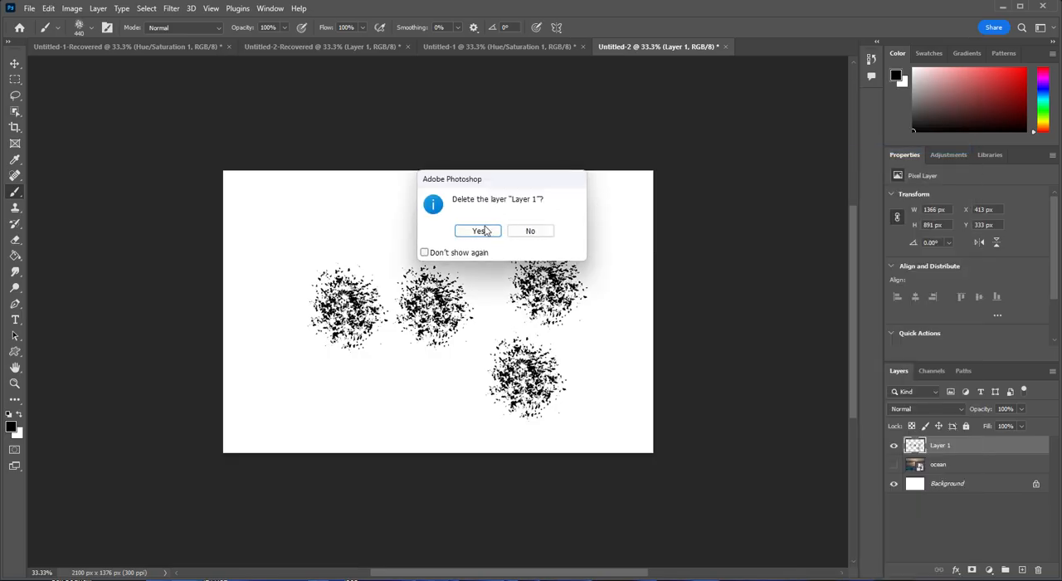
click(479, 231)
click(895, 447)
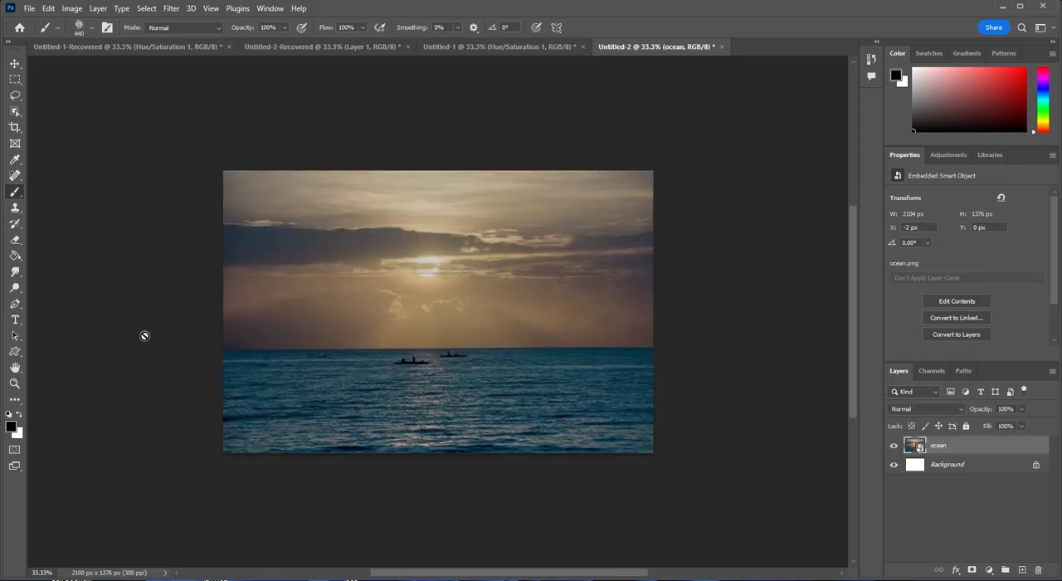
- Activate the Smudge tool and rasterize the ocean smart object layer
click(15, 271)
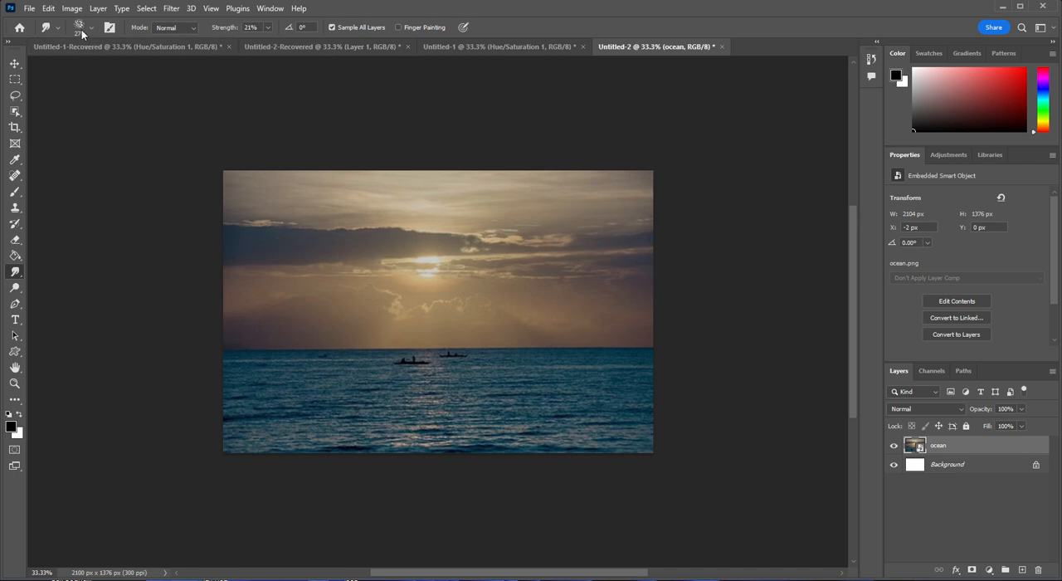
right_click(954, 449)
click(993, 306)
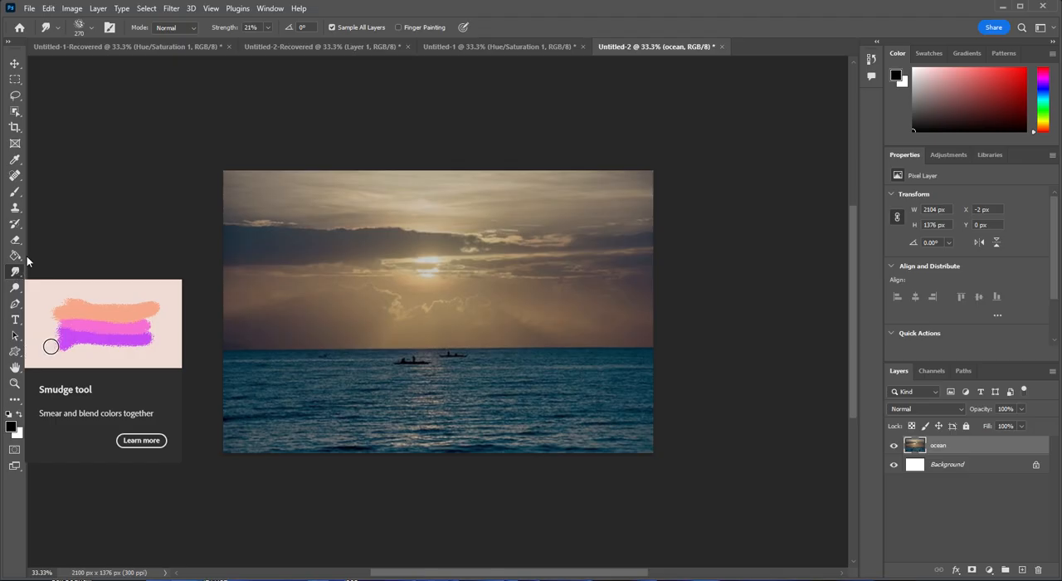
- Set the Smudge tool's mode to Lighten and its strength to 28%
click(190, 28)
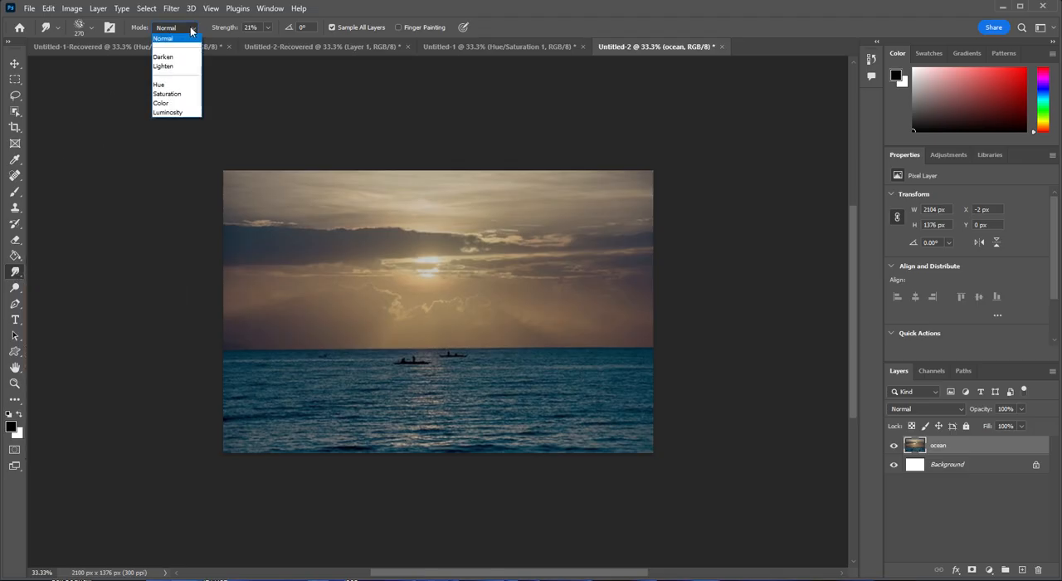
click(174, 66)
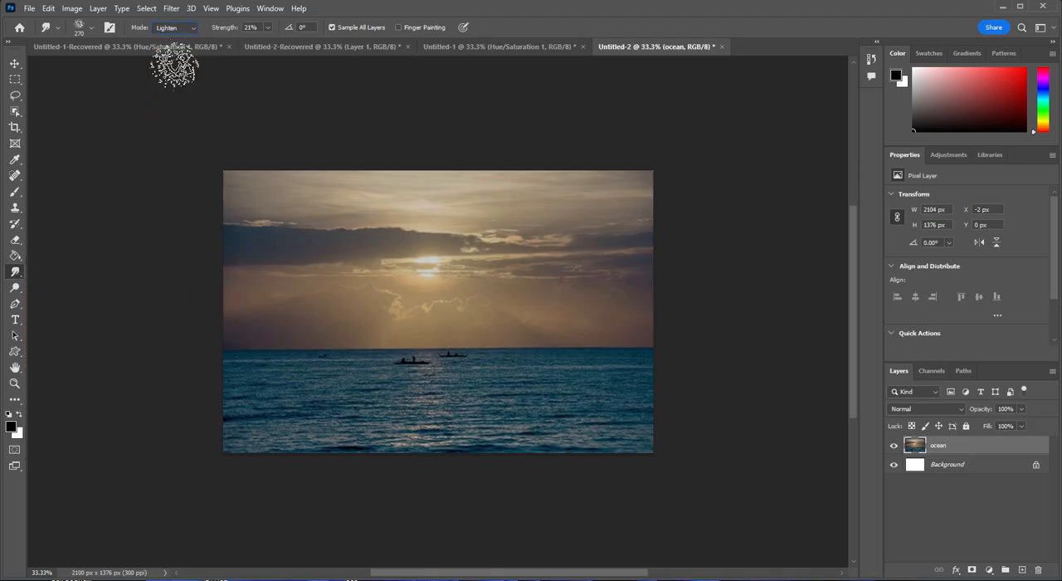
click(268, 29)
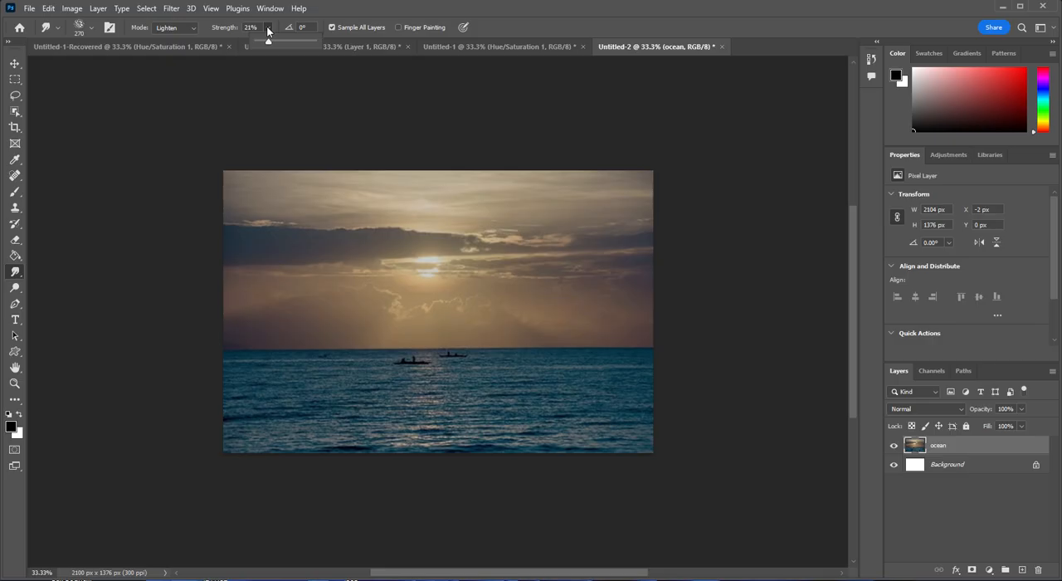
drag(269, 40, 273, 41)
- Reduce the Smudge tool's VanGogh brush size to 143 px
click(91, 29)
drag(131, 65, 120, 69)
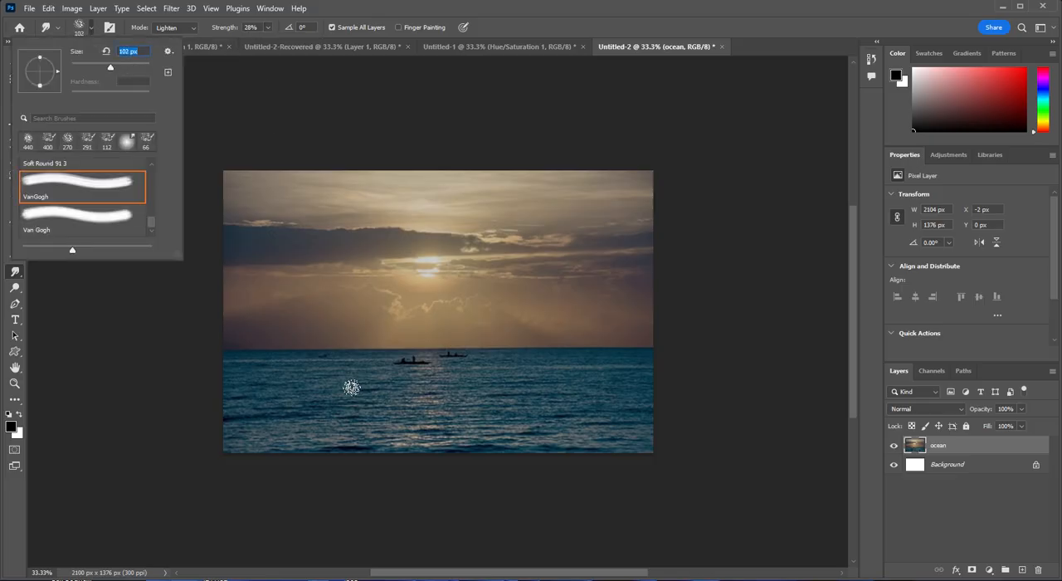
drag(111, 72, 113, 73)
drag(117, 71, 119, 73)
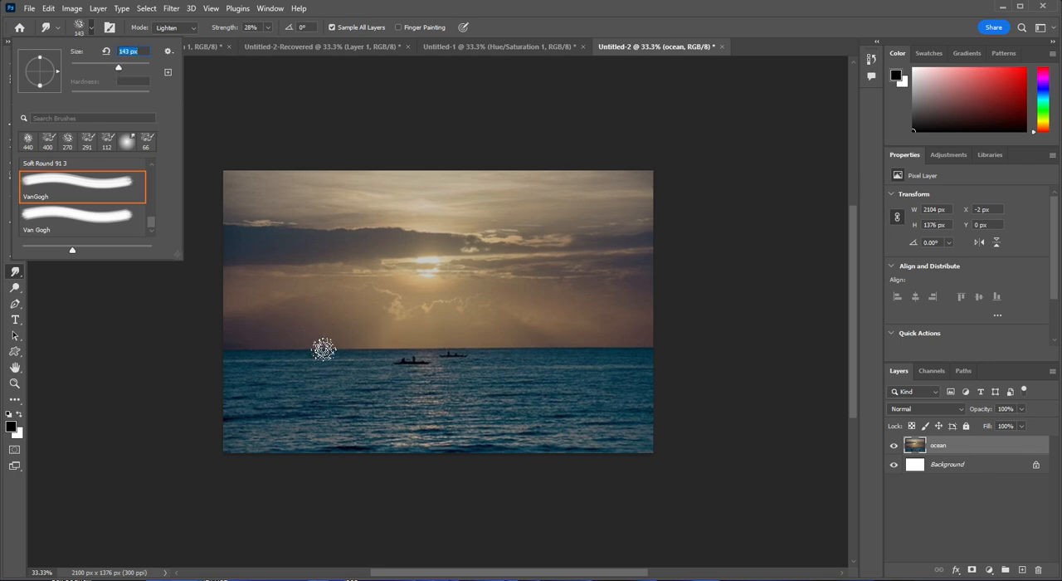
click(184, 349)
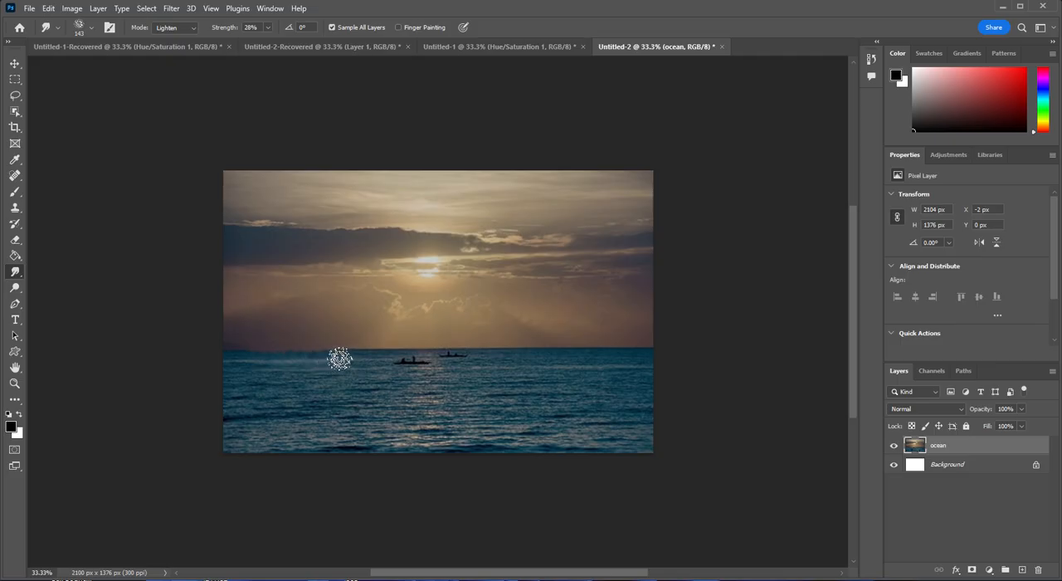
- Smudge the ocean layer with strokes across the water, the horizon and the cloudy sky for a painted look
drag(349, 360, 388, 357)
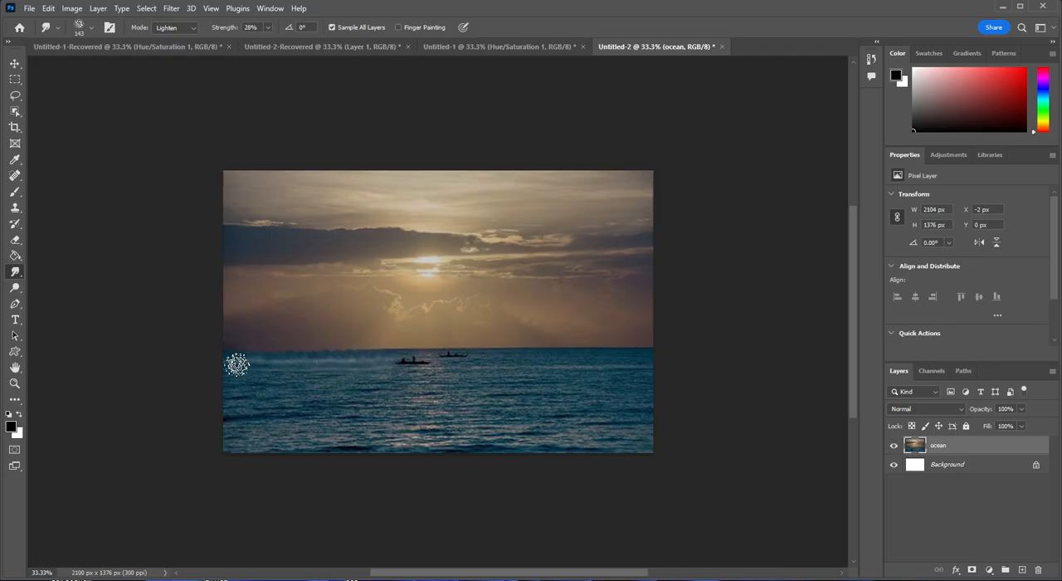
mouse_move(244, 371)
mouse_down()
mouse_move(283, 386)
mouse_move(282, 367)
mouse_move(303, 384)
mouse_move(285, 371)
mouse_move(384, 378)
mouse_up()
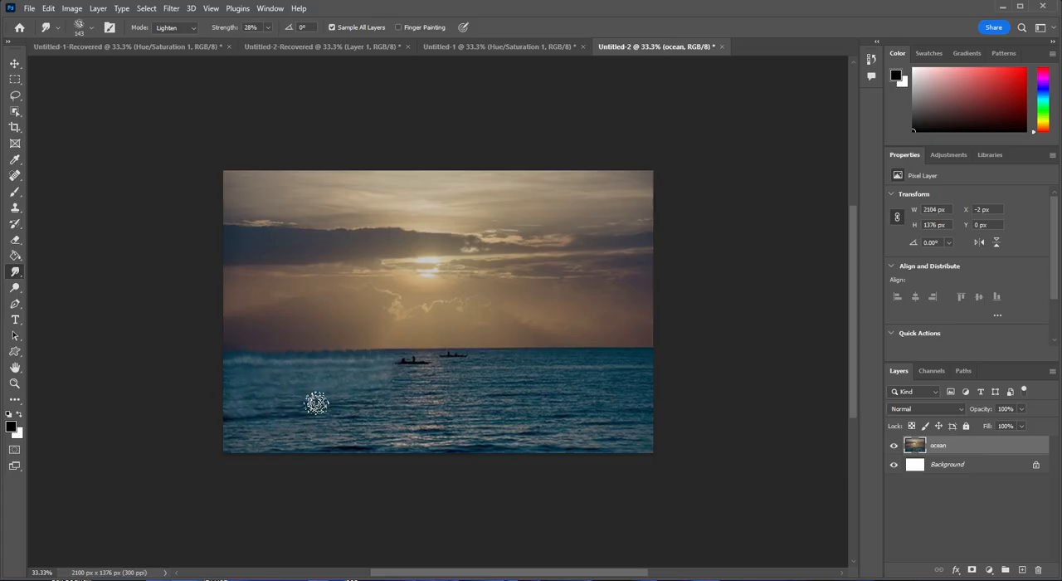
mouse_move(362, 430)
mouse_down()
mouse_move(372, 396)
mouse_move(384, 432)
mouse_move(408, 397)
mouse_move(387, 428)
mouse_move(442, 399)
mouse_move(405, 410)
mouse_move(467, 422)
mouse_move(431, 389)
mouse_move(449, 432)
mouse_move(487, 382)
mouse_move(461, 425)
mouse_move(504, 393)
mouse_move(437, 390)
mouse_move(441, 410)
mouse_move(476, 427)
mouse_move(518, 419)
mouse_move(514, 391)
mouse_move(483, 398)
mouse_move(538, 417)
mouse_move(511, 395)
mouse_move(541, 447)
mouse_move(562, 389)
mouse_move(519, 425)
mouse_move(585, 416)
mouse_move(540, 421)
mouse_move(619, 458)
mouse_move(603, 417)
mouse_move(649, 448)
mouse_move(621, 442)
mouse_move(651, 431)
mouse_move(644, 445)
mouse_move(644, 405)
mouse_move(623, 388)
mouse_move(658, 399)
mouse_move(631, 375)
mouse_up()
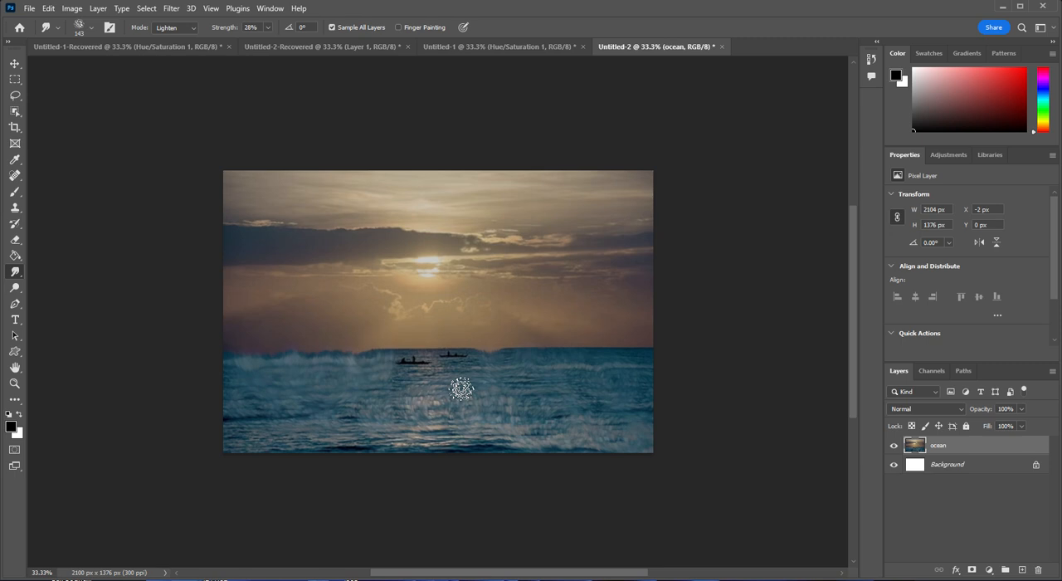
mouse_move(461, 389)
mouse_down()
mouse_move(441, 365)
mouse_move(476, 377)
mouse_up()
mouse_move(425, 332)
mouse_down()
mouse_move(405, 318)
mouse_move(419, 342)
mouse_move(409, 322)
mouse_move(385, 344)
mouse_move(414, 324)
mouse_move(429, 344)
mouse_move(433, 324)
mouse_move(476, 334)
mouse_move(485, 361)
mouse_move(447, 374)
mouse_move(465, 350)
mouse_move(459, 329)
mouse_move(453, 341)
mouse_move(440, 325)
mouse_move(445, 343)
mouse_move(455, 317)
mouse_move(490, 339)
mouse_move(506, 385)
mouse_move(479, 383)
mouse_move(537, 427)
mouse_move(488, 429)
mouse_move(498, 454)
mouse_move(439, 441)
mouse_move(468, 430)
mouse_move(415, 460)
mouse_move(367, 426)
mouse_move(387, 448)
mouse_move(313, 428)
mouse_move(338, 423)
mouse_move(279, 443)
mouse_move(273, 420)
mouse_move(263, 452)
mouse_move(248, 416)
mouse_move(240, 452)
mouse_move(214, 416)
mouse_move(244, 445)
mouse_move(225, 413)
mouse_move(261, 445)
mouse_move(206, 456)
mouse_move(352, 430)
mouse_move(402, 445)
mouse_move(603, 401)
mouse_move(497, 454)
mouse_move(653, 384)
mouse_move(602, 363)
mouse_move(653, 358)
mouse_move(608, 321)
mouse_move(569, 328)
mouse_move(575, 377)
mouse_move(596, 362)
mouse_move(588, 382)
mouse_move(572, 373)
mouse_move(435, 380)
mouse_move(396, 367)
mouse_move(459, 410)
mouse_move(522, 391)
mouse_move(545, 337)
mouse_move(470, 348)
mouse_move(516, 379)
mouse_up()
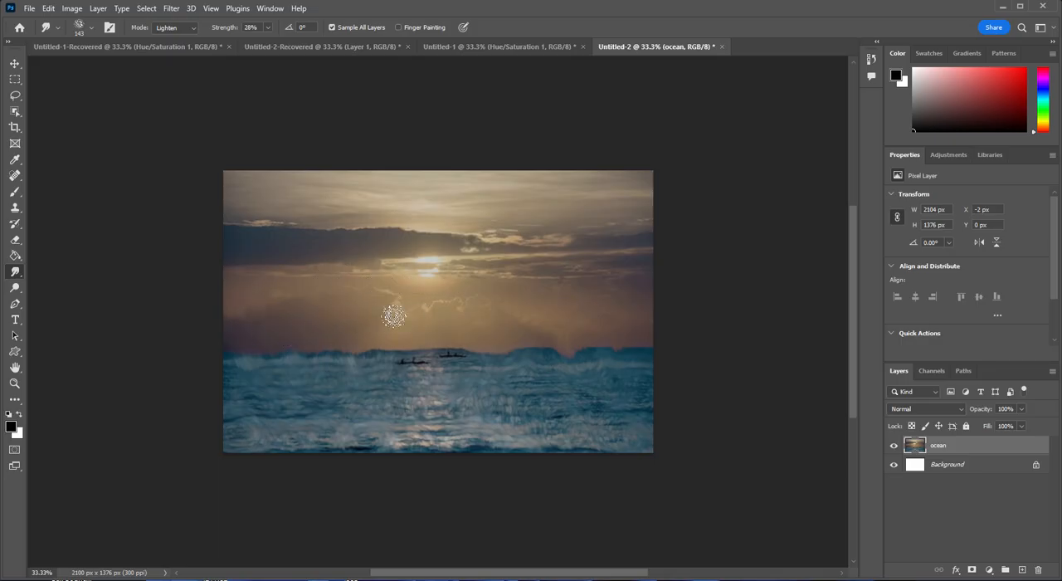
mouse_move(394, 316)
mouse_down()
mouse_move(439, 315)
mouse_move(467, 285)
mouse_move(464, 303)
mouse_move(545, 322)
mouse_move(560, 288)
mouse_move(511, 304)
mouse_move(539, 338)
mouse_move(605, 302)
mouse_up()
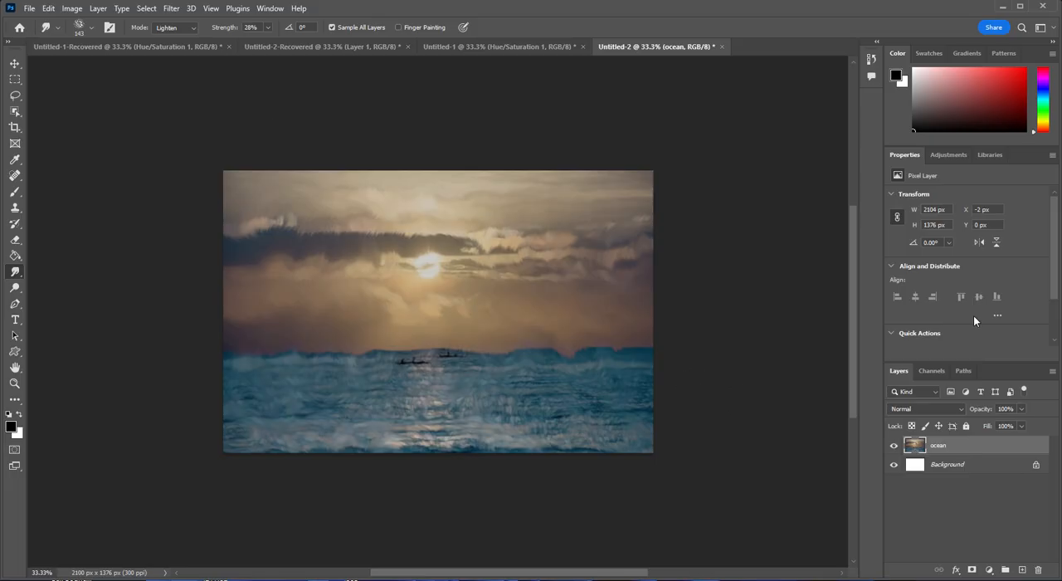
- Add a Hue/Saturation adjustment layer above the ocean layer with hue +14, saturation +21 and lightness -2
click(949, 154)
click(910, 199)
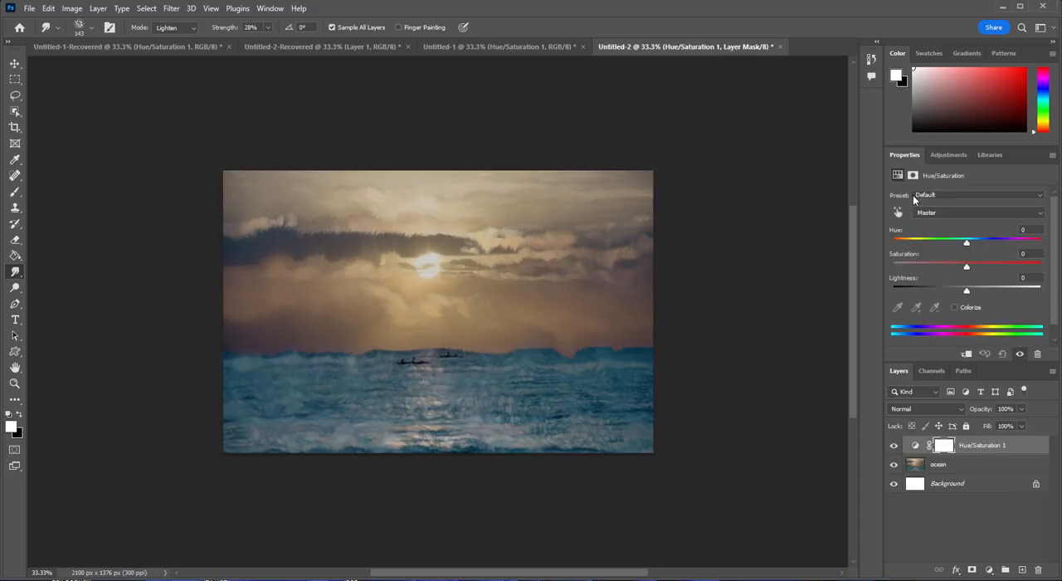
drag(966, 243, 973, 245)
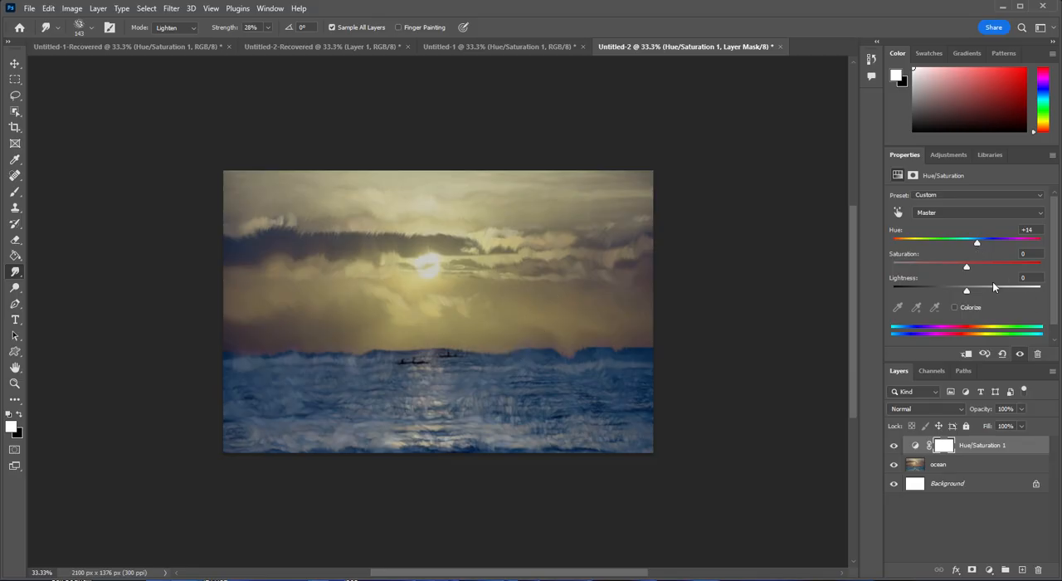
mouse_move(967, 269)
mouse_down()
mouse_move(957, 269)
mouse_move(983, 271)
mouse_up()
drag(962, 290, 966, 289)
click(29, 9)
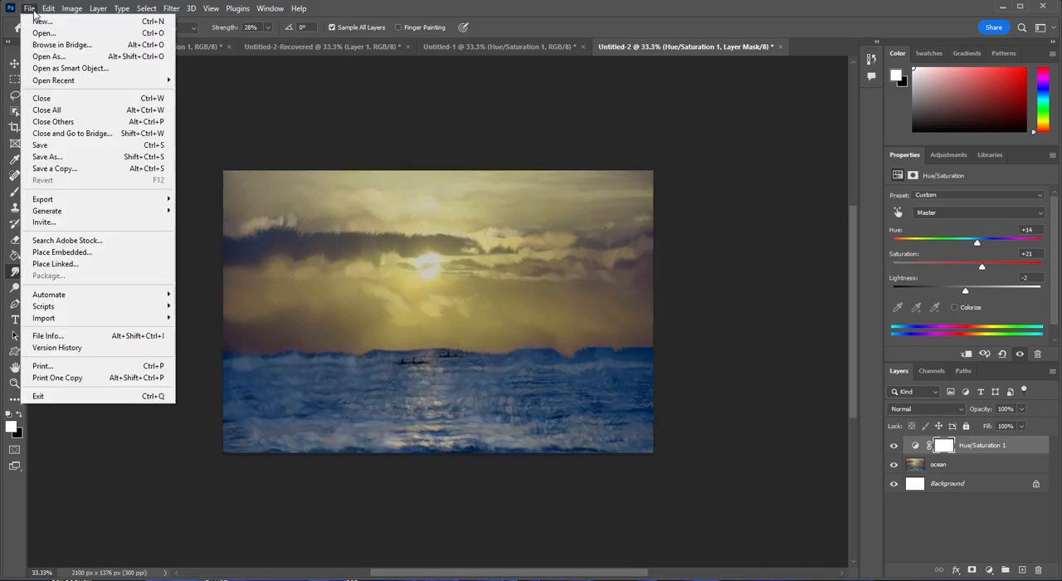
mouse_move(67, 199)
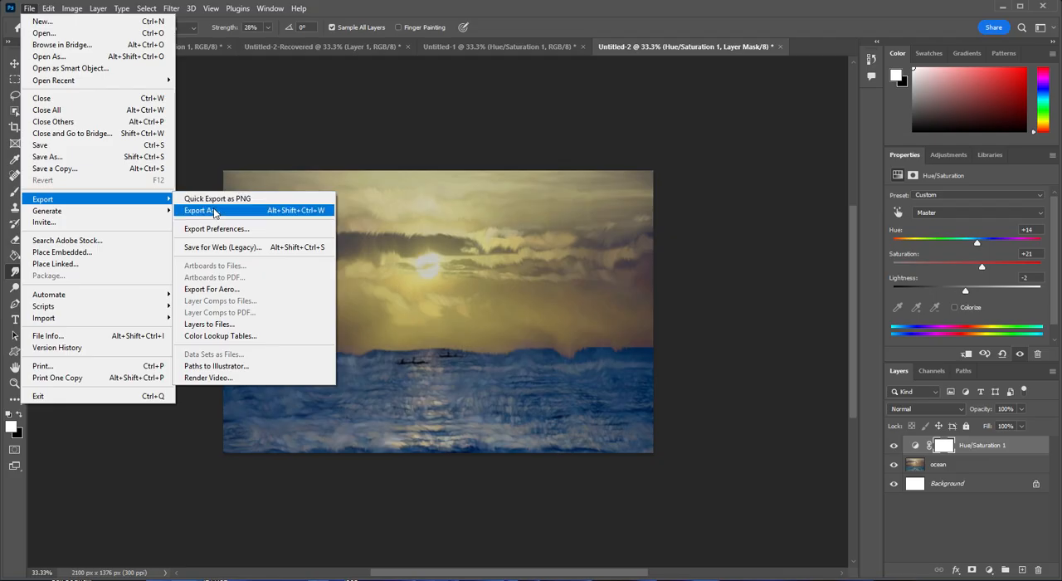
click(212, 211)
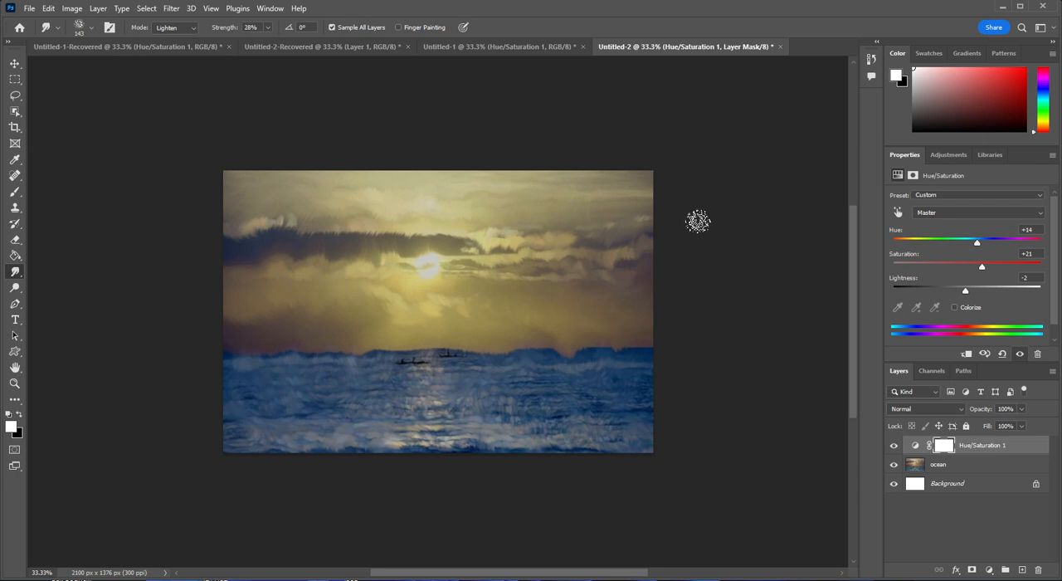
click(171, 8)
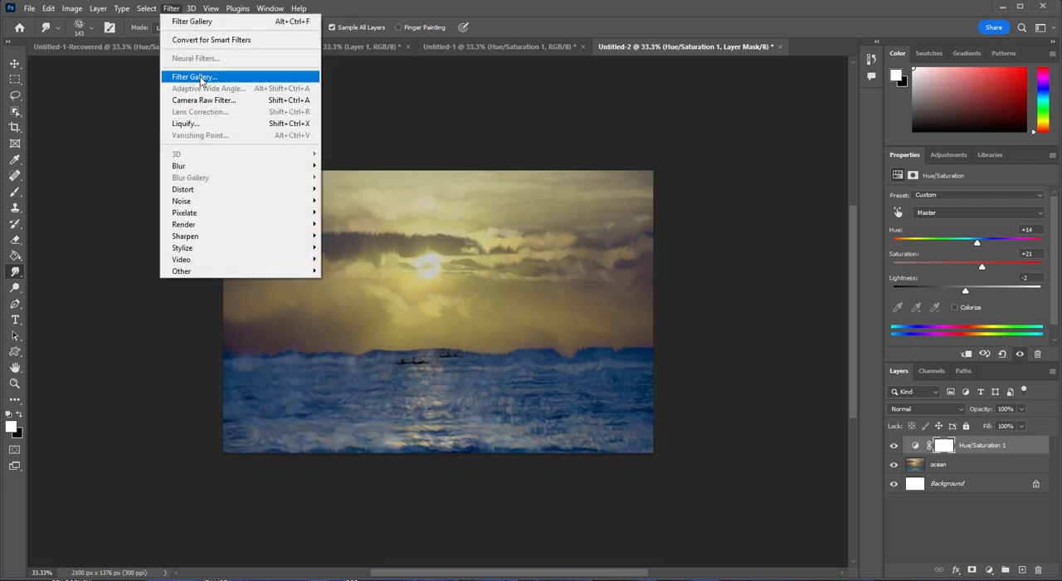
click(76, 112)
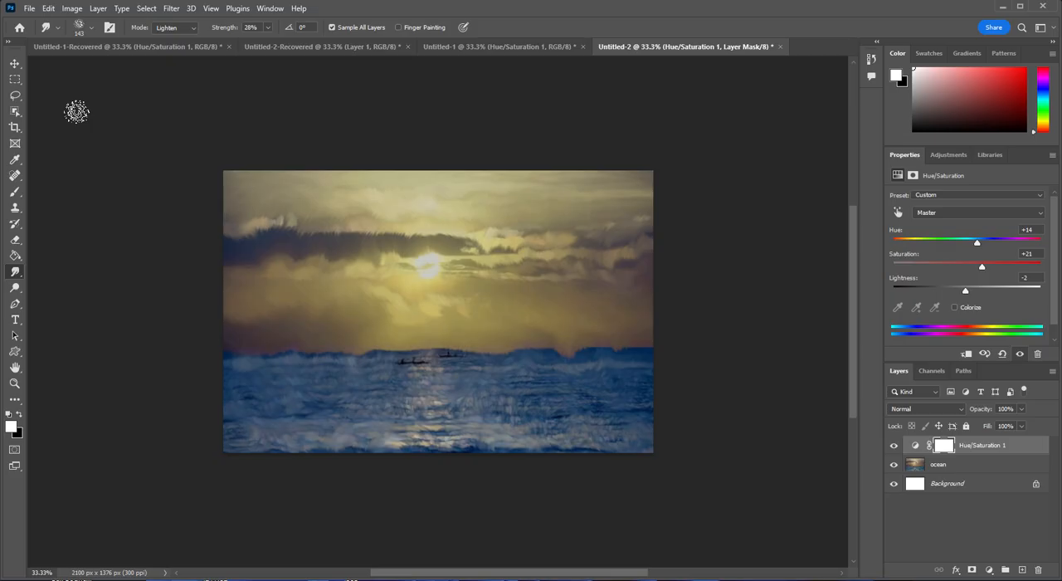